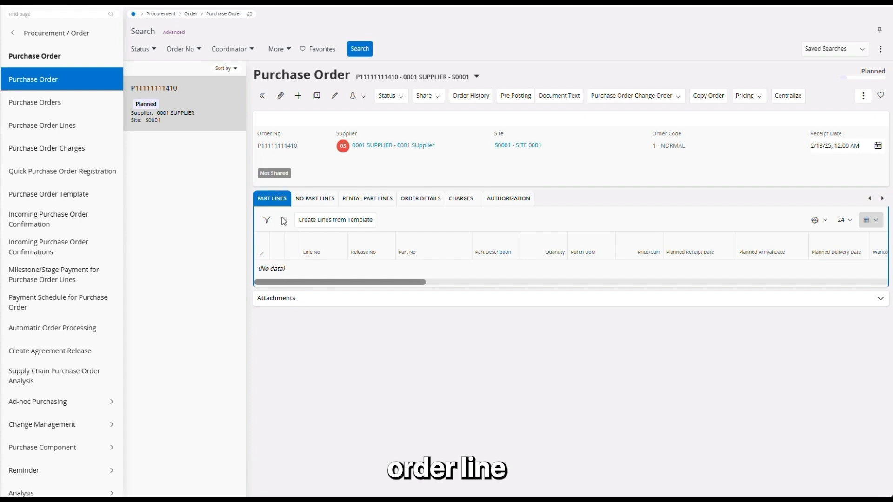
Step: Add a part line for part TIRE with a quantity of 100 to the planned purchase order and save it
left_click(283, 218)
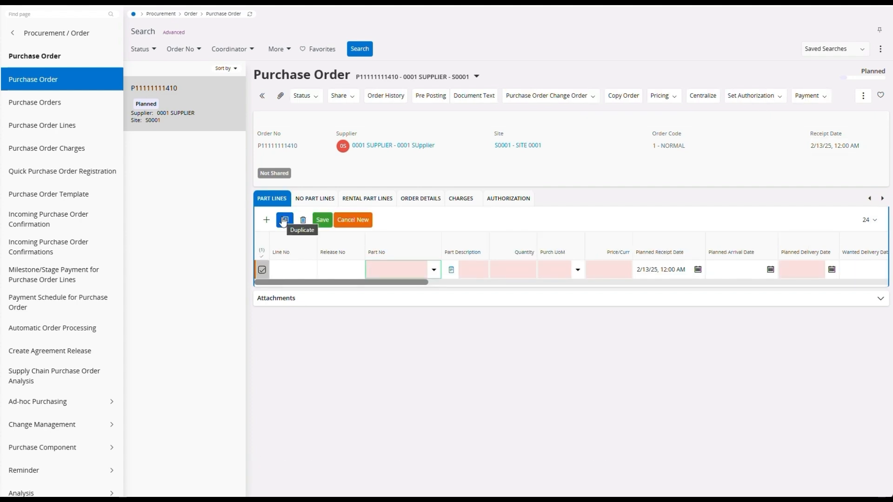
type("t")
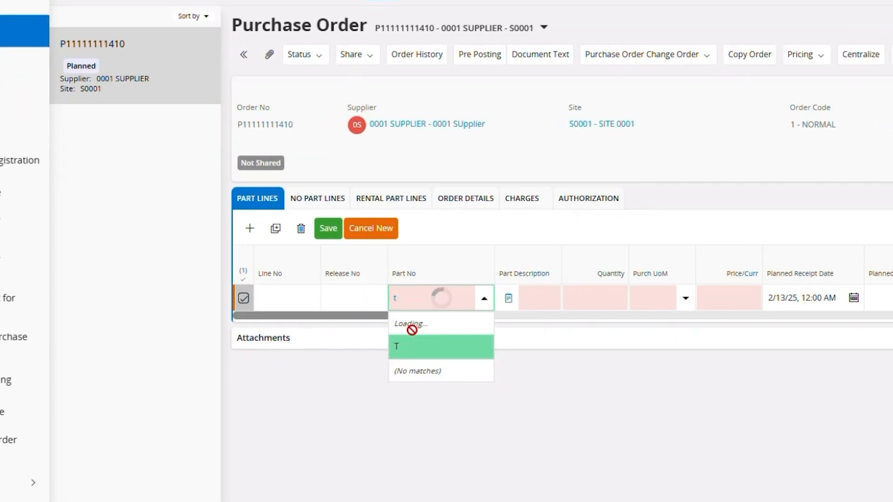
left_click(429, 387)
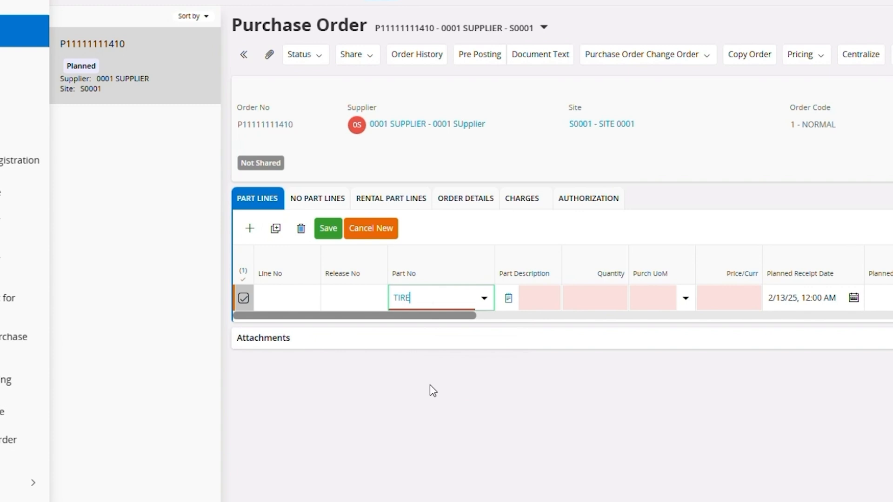
left_click(605, 299)
type("100")
key("Tab")
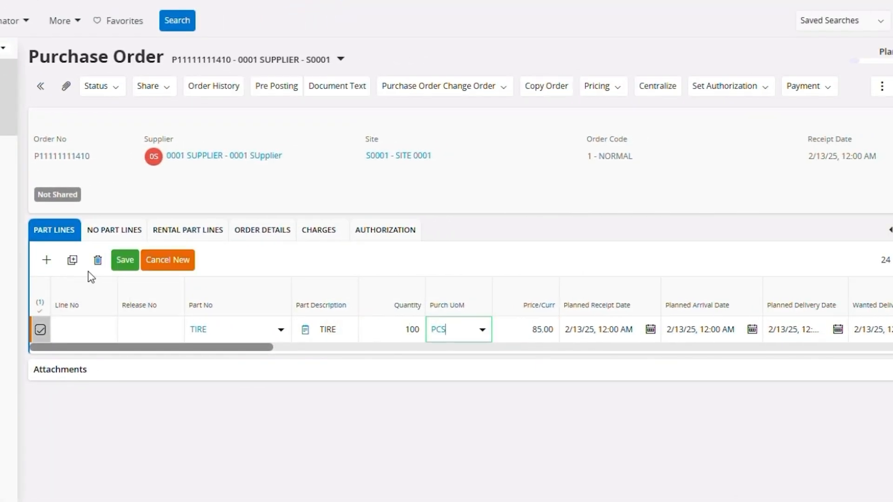
left_click(120, 265)
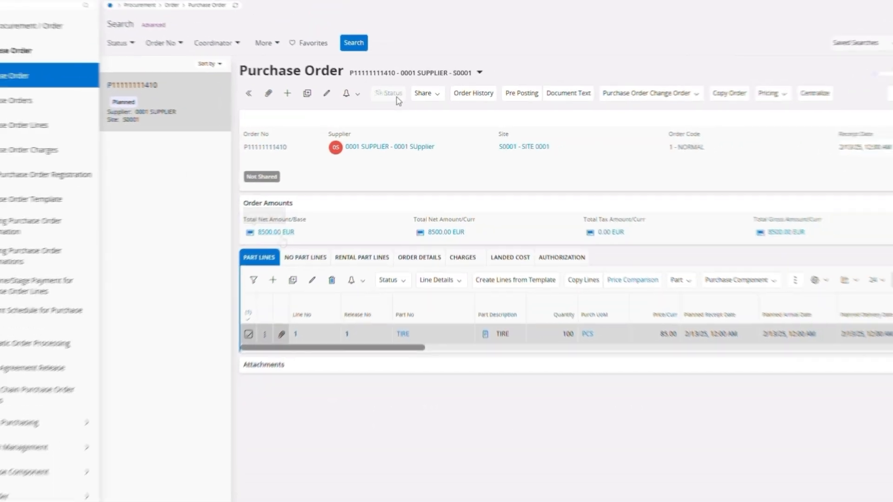
Step: Release the purchase order containing the TIRE line
left_click(379, 87)
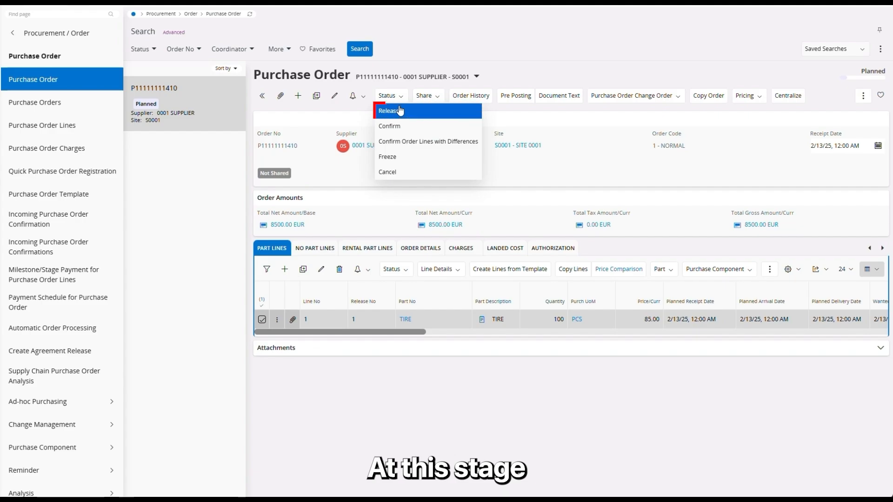
left_click(399, 110)
left_click(463, 156)
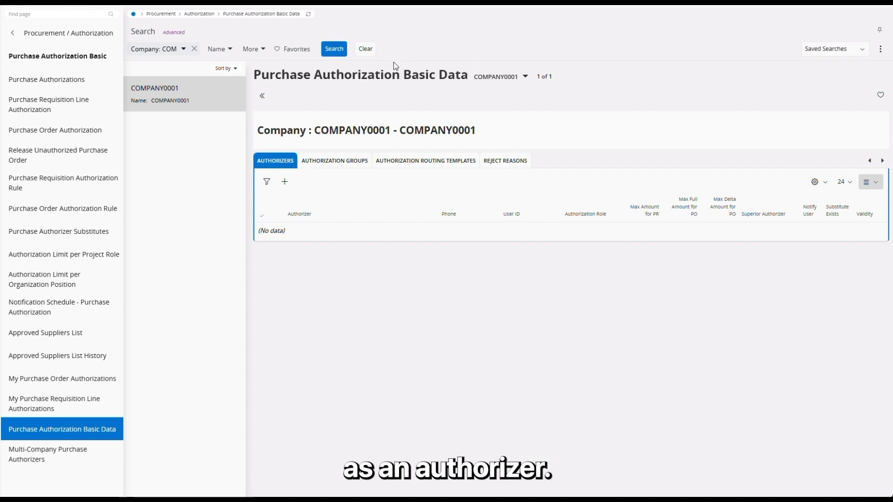
Step: Register IFSAPP as a purchase authorizer for COMPANY0001 with the Authorizer role and save the record
left_click(285, 182)
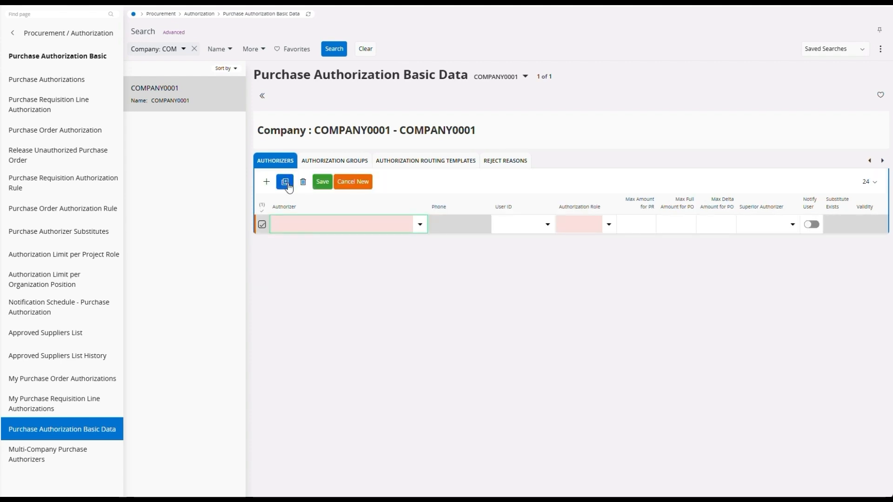
type("ifsapp")
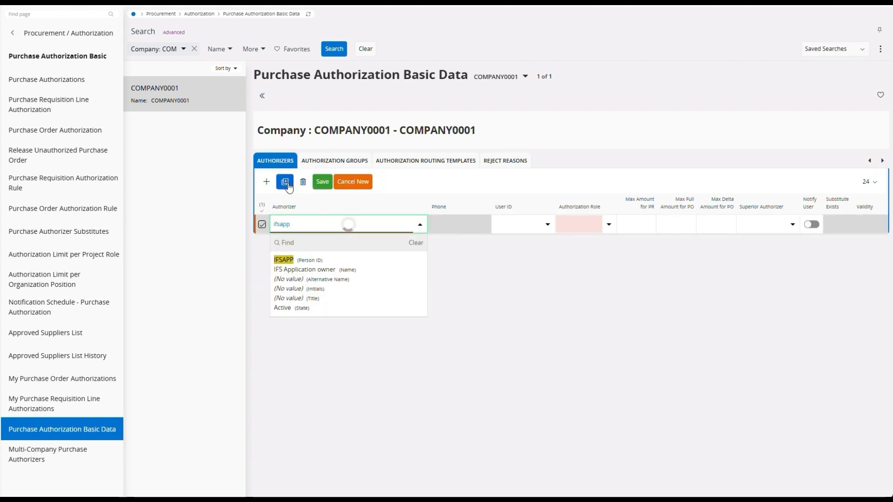
left_click(315, 270)
left_click(331, 184)
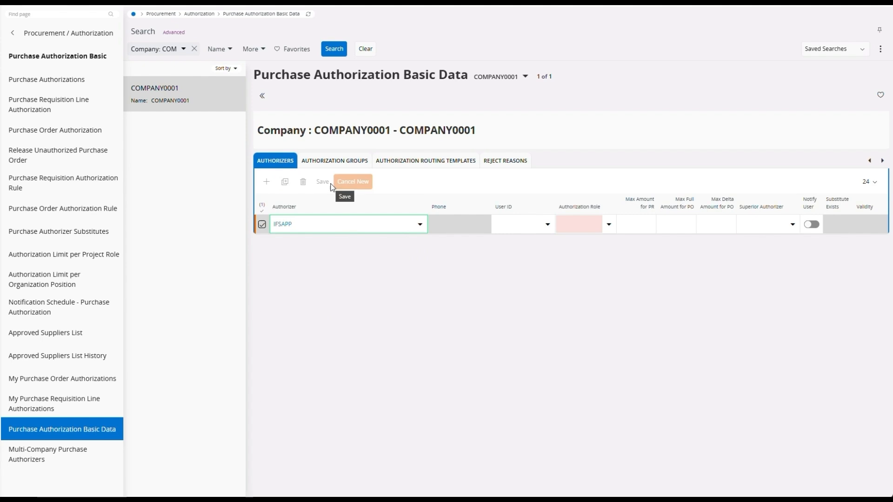
left_click(577, 227)
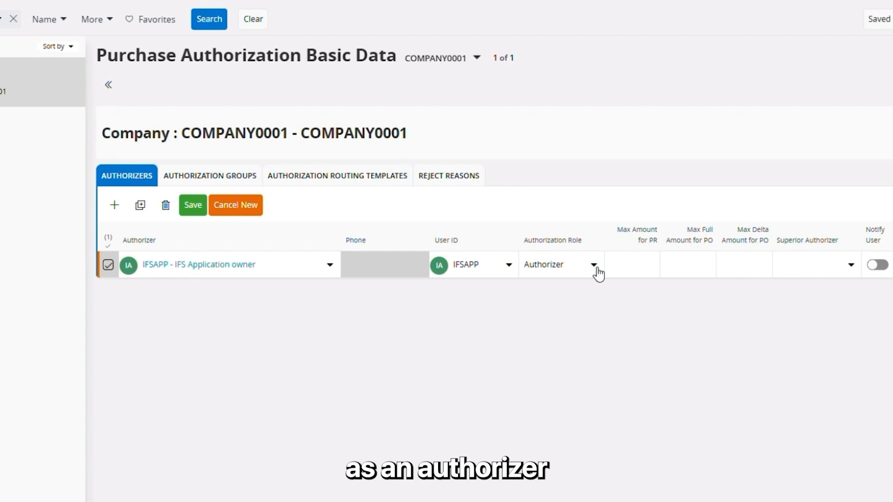
left_click(594, 265)
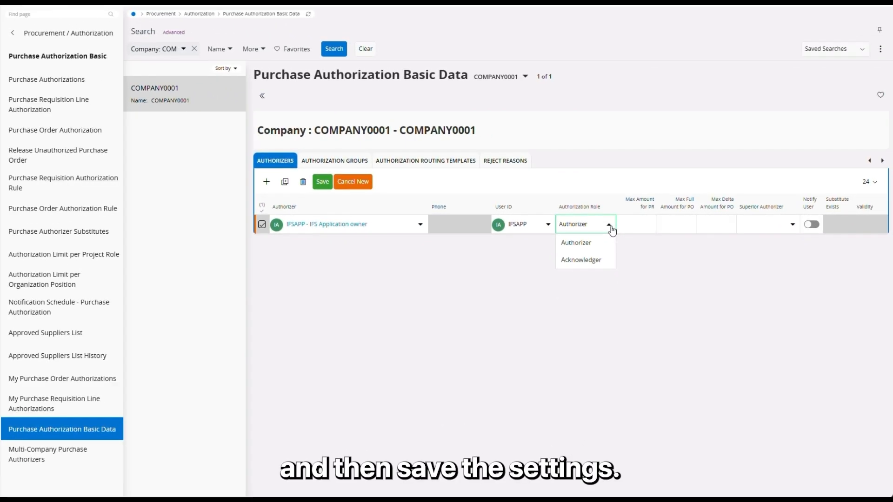
left_click(321, 182)
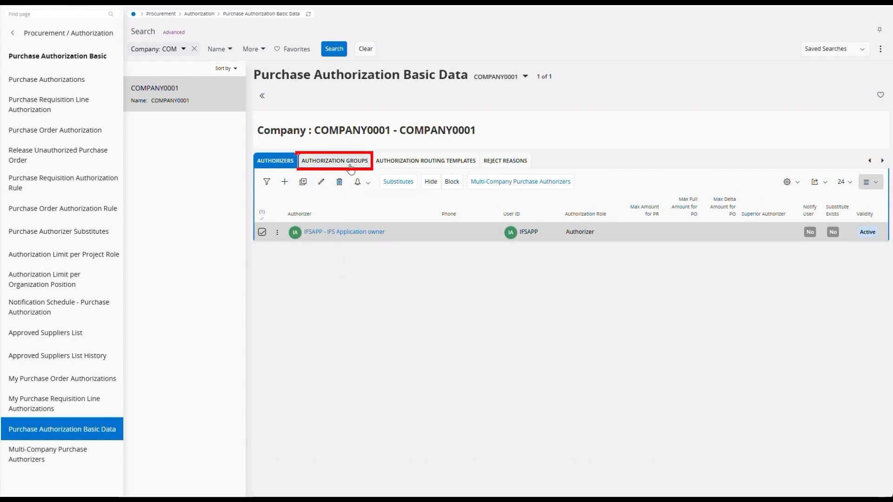
Step: Create an authorization routing template with ID TMP1 and description tmp1 for COMPANY0001, and save it
left_click(334, 160)
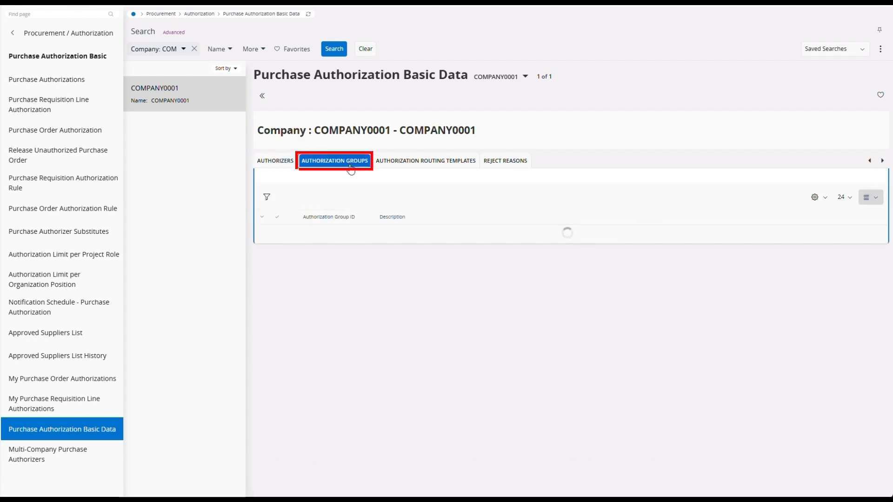
left_click(428, 163)
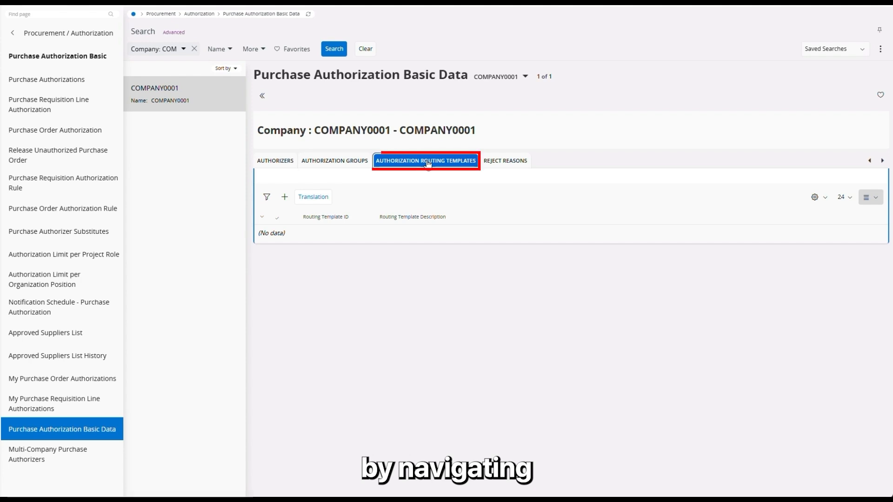
left_click(284, 196)
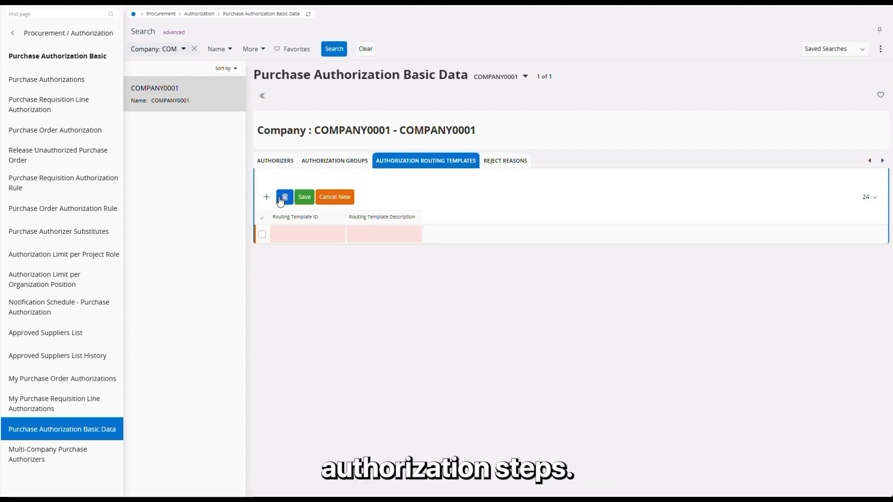
type("TMP1")
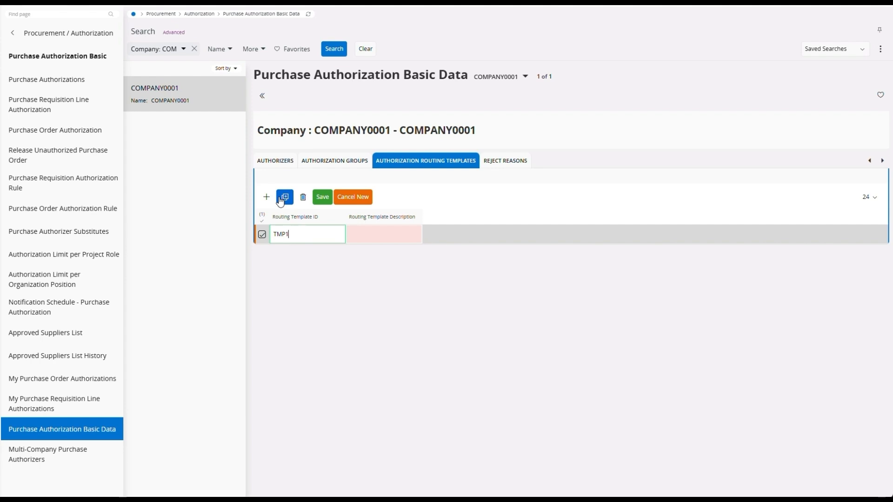
key("Tab")
type("t")
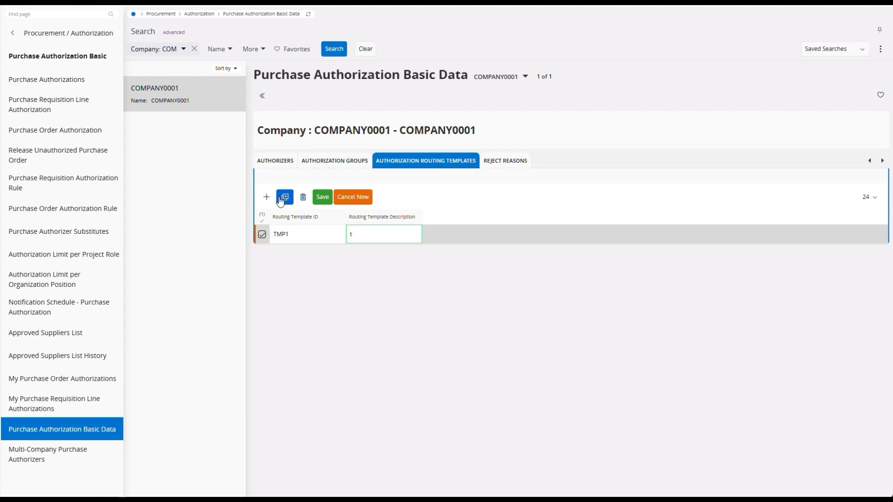
left_click(328, 198)
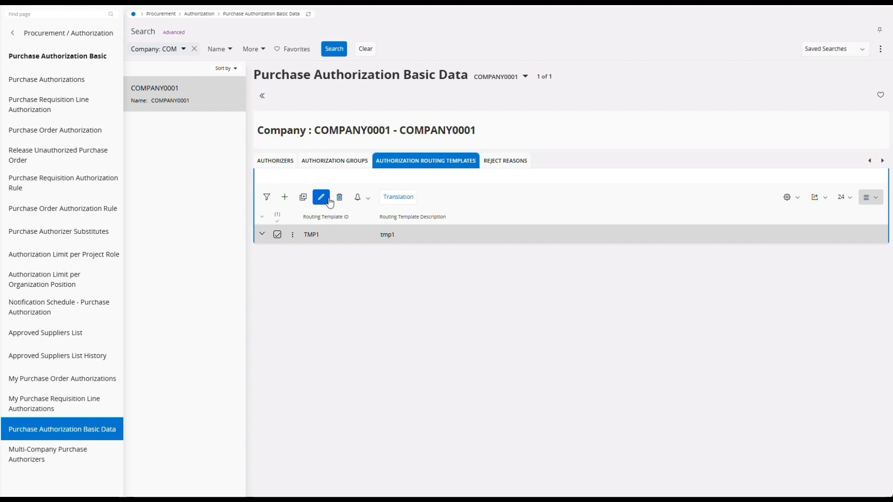
Step: Add step 10 to routing template TMP1 with authorization type Individual and authorizer IFSAPP, and save it
left_click(262, 234)
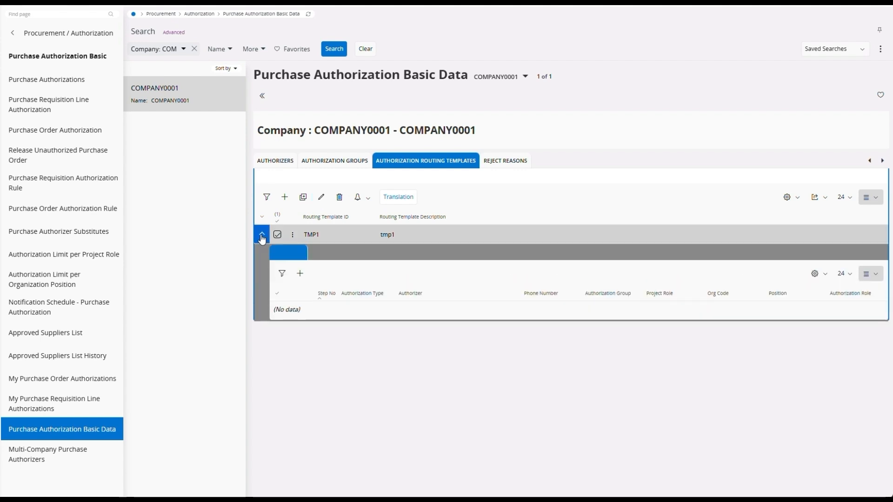
left_click(303, 280)
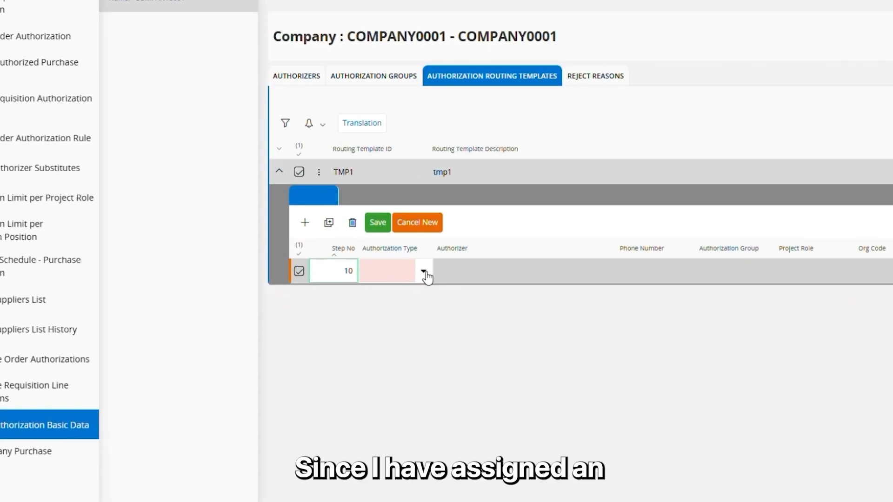
left_click(372, 312)
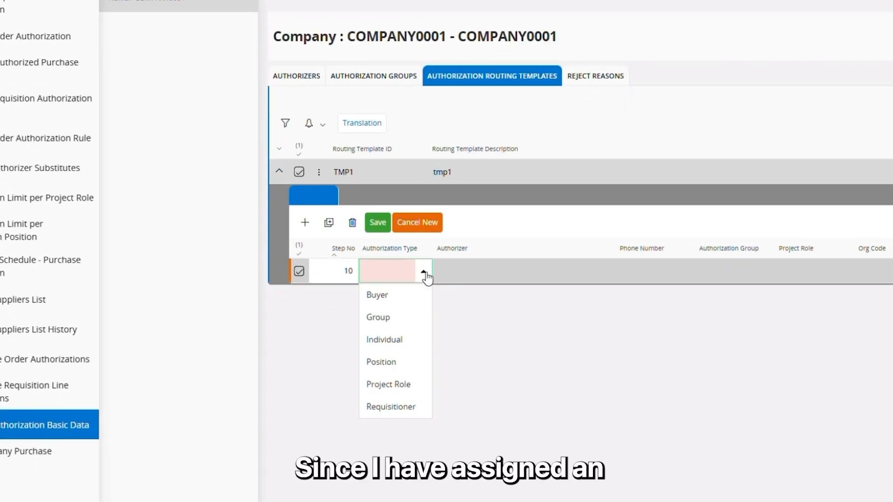
left_click(418, 342)
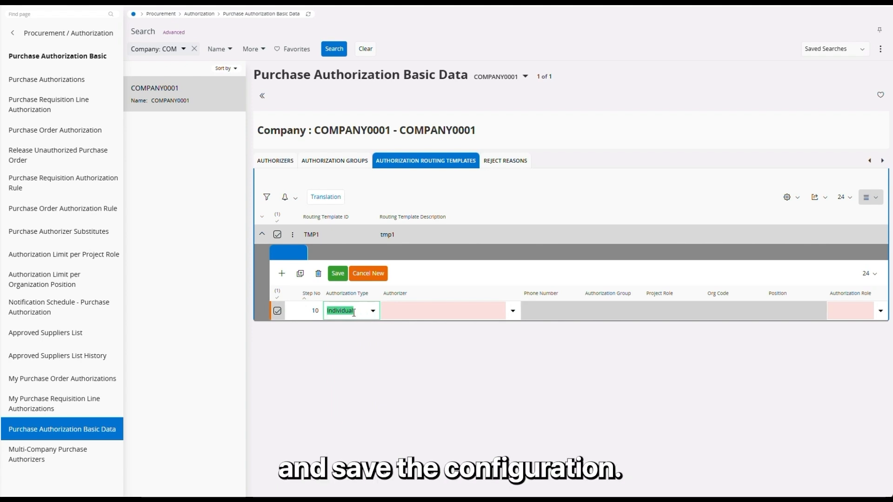
left_click(514, 316)
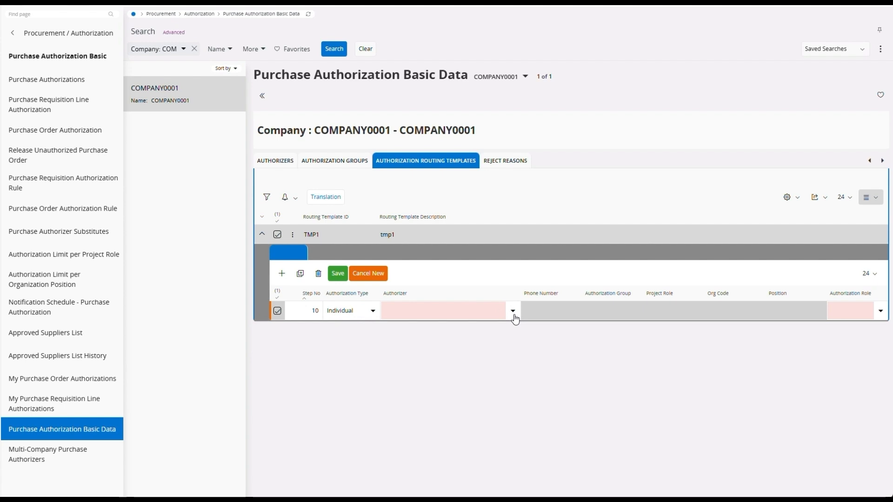
left_click(513, 315)
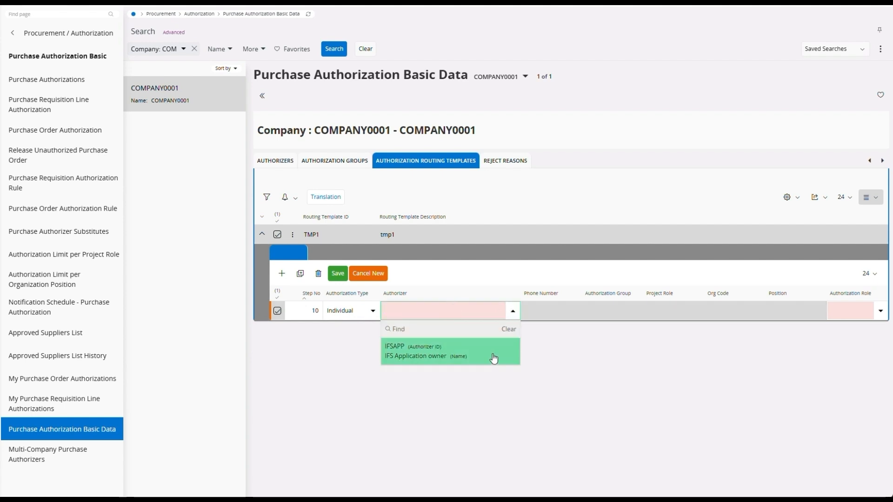
left_click(492, 350)
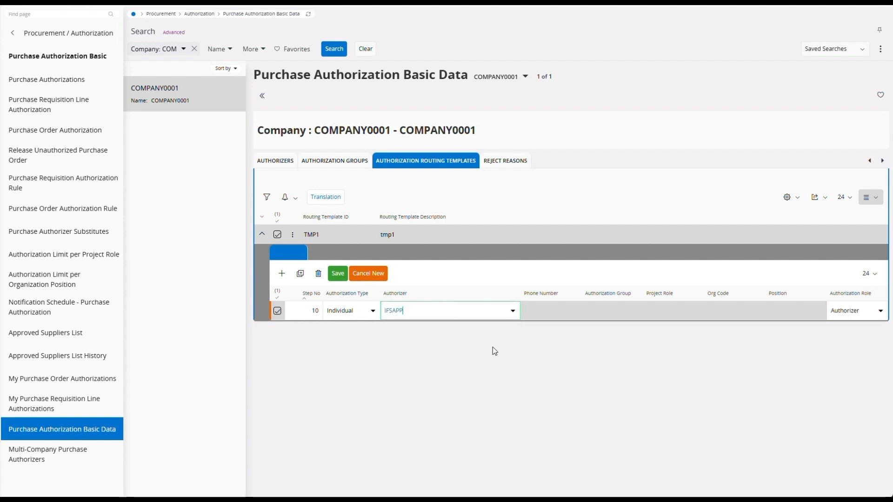
left_click(338, 275)
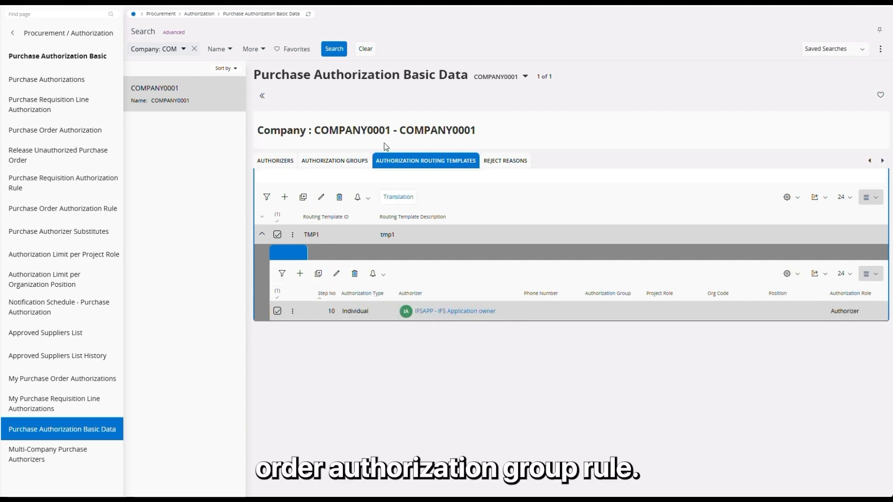
Step: Start a new purchase order authorization rule named PAR1
left_click(116, 208)
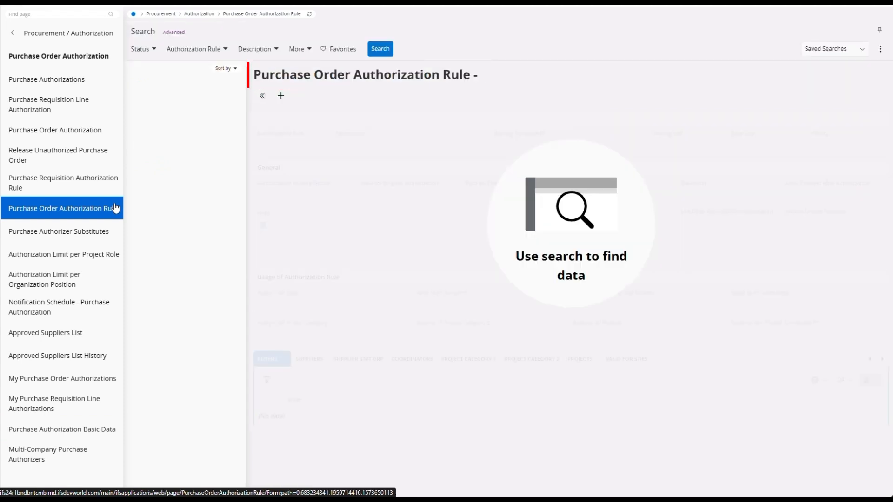
left_click(281, 101)
left_click(290, 145)
type("PA")
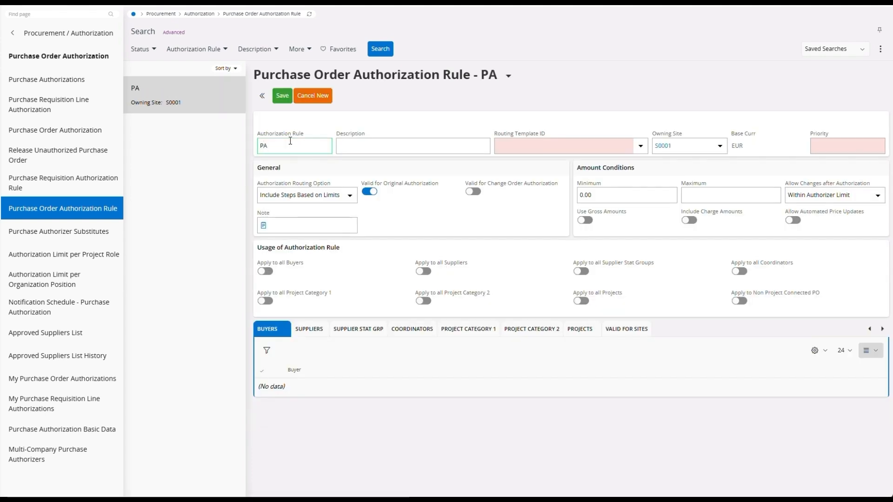
type("R")
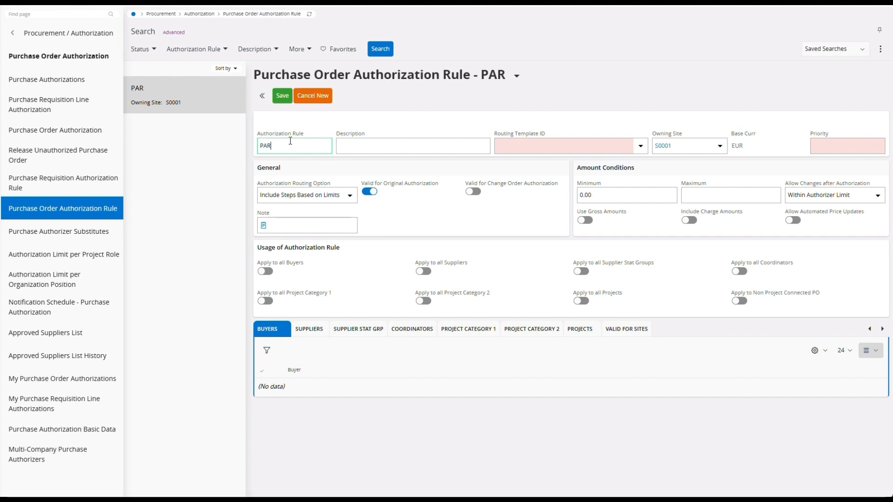
type("1")
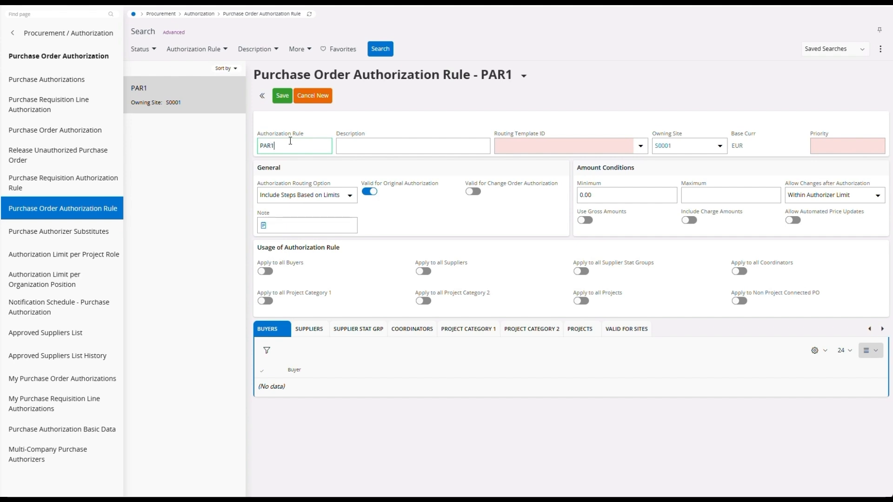
Step: Assign routing template TMP1 and priority 1 to rule PAR1, and save the rule
left_click(640, 147)
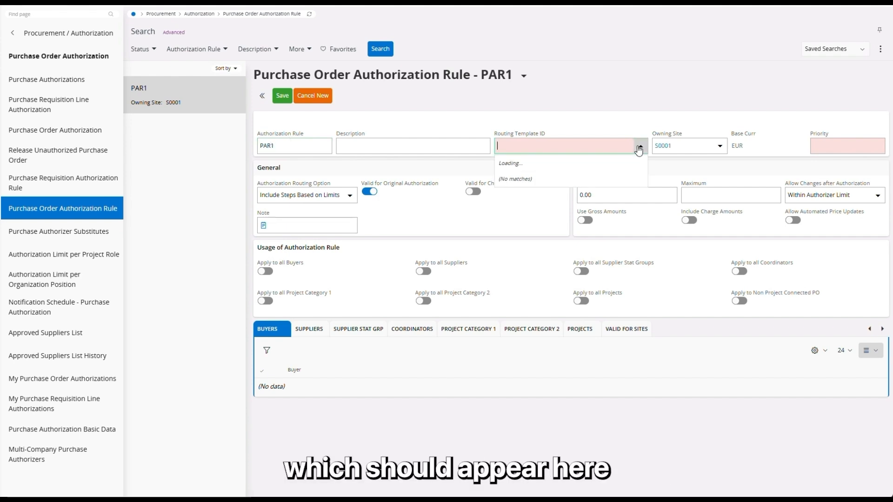
left_click(625, 181)
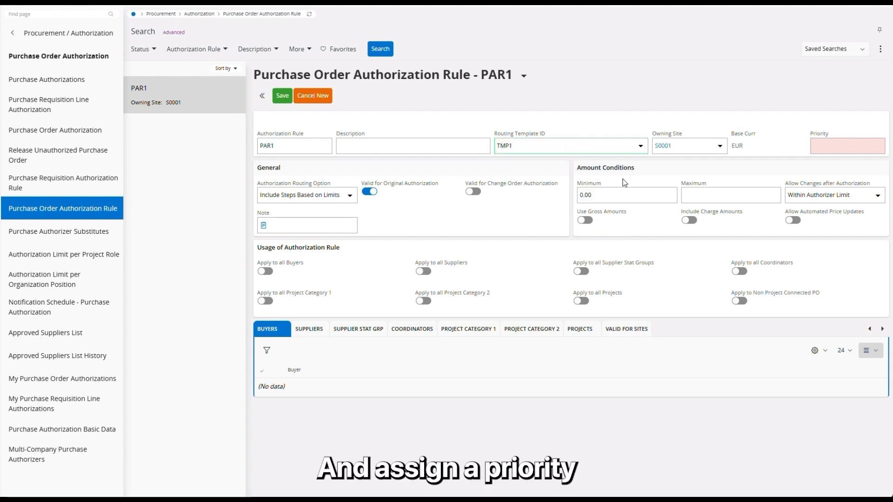
left_click(837, 145)
type("1")
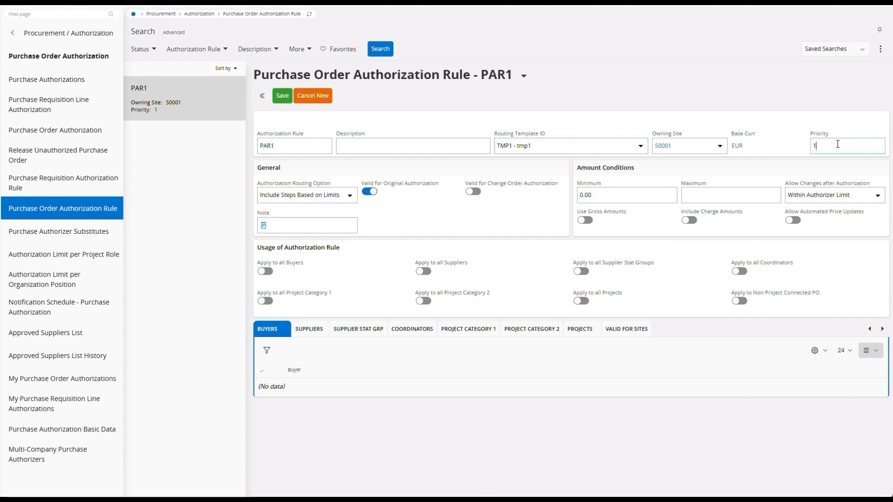
left_click(280, 96)
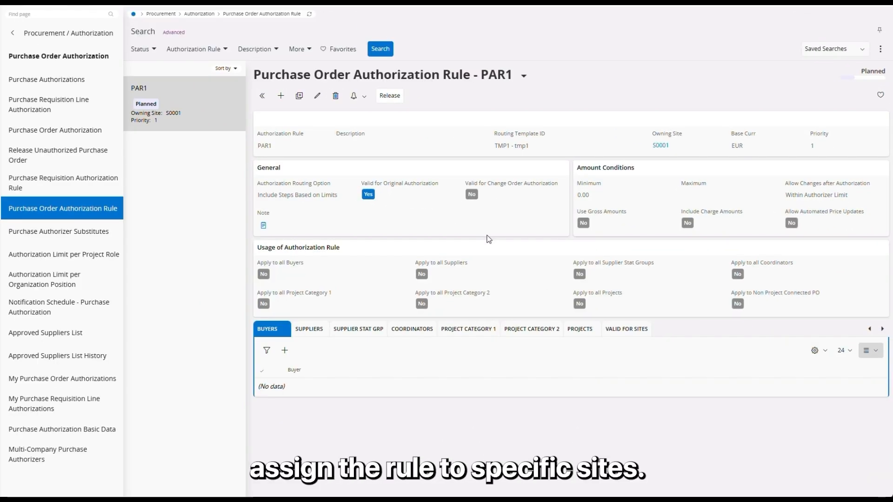
Step: Check rule PAR1's valid sites and set the rule to apply to all buyers, suppliers, supplier stat groups and coordinators
left_click(617, 331)
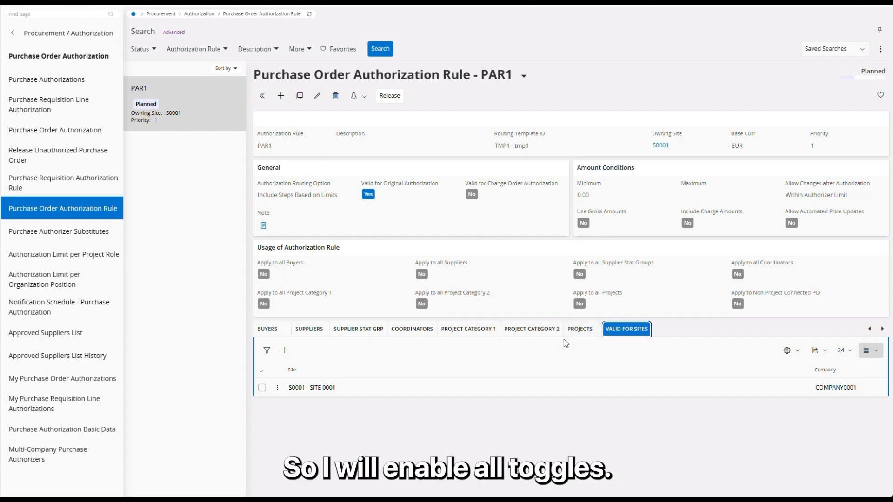
left_click(319, 95)
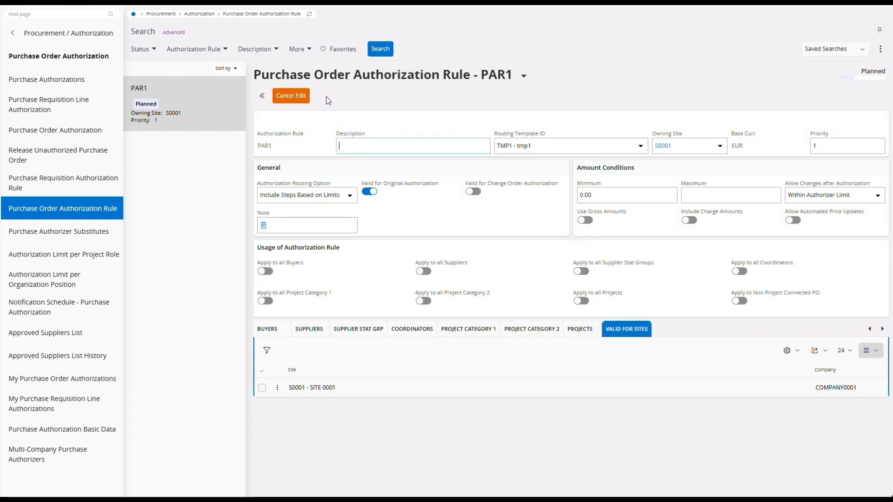
left_click(275, 272)
left_click(424, 272)
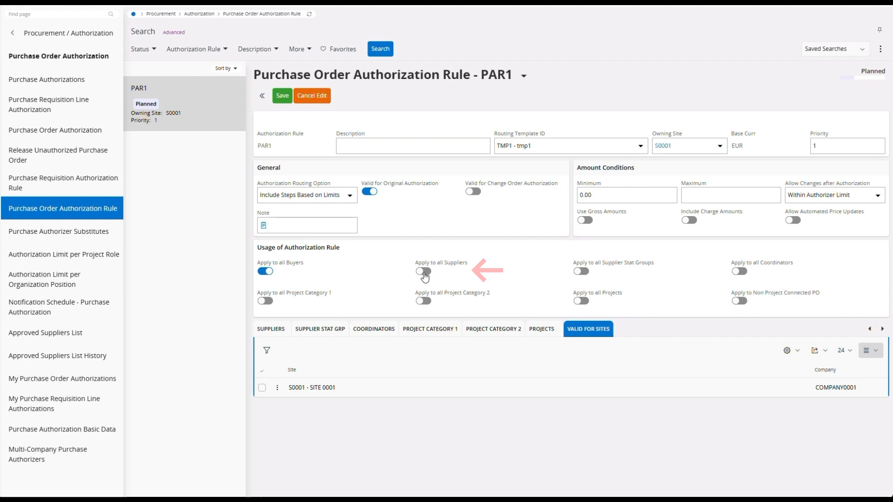
left_click(581, 272)
left_click(740, 271)
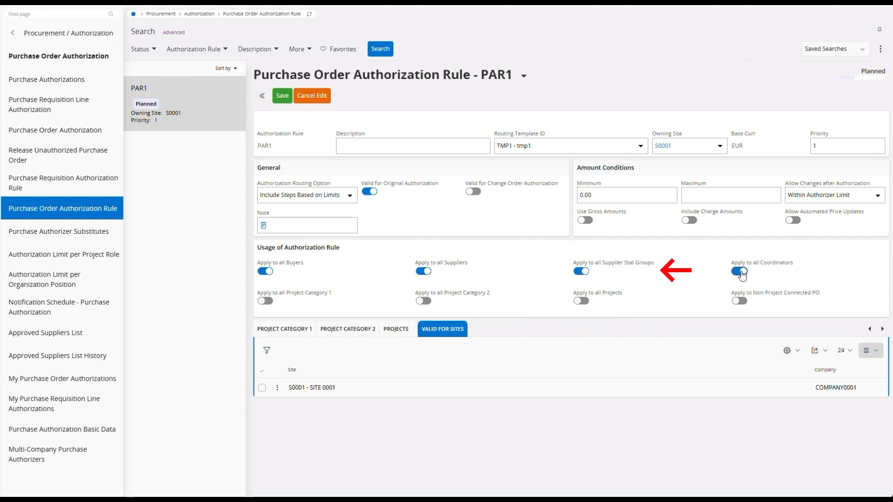
Step: Apply PAR1 to all Project Category 1, Project Category 2, projects and non-project-connected POs, and save and release the rule
left_click(265, 301)
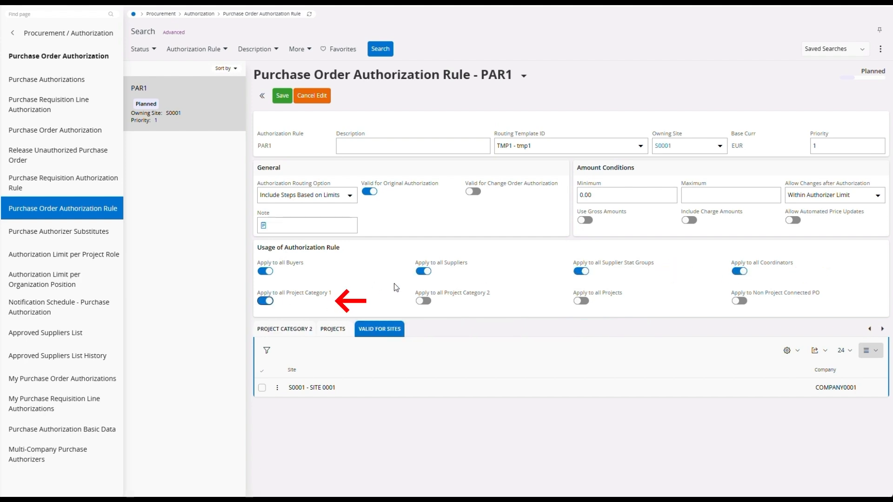
left_click(428, 302)
left_click(582, 301)
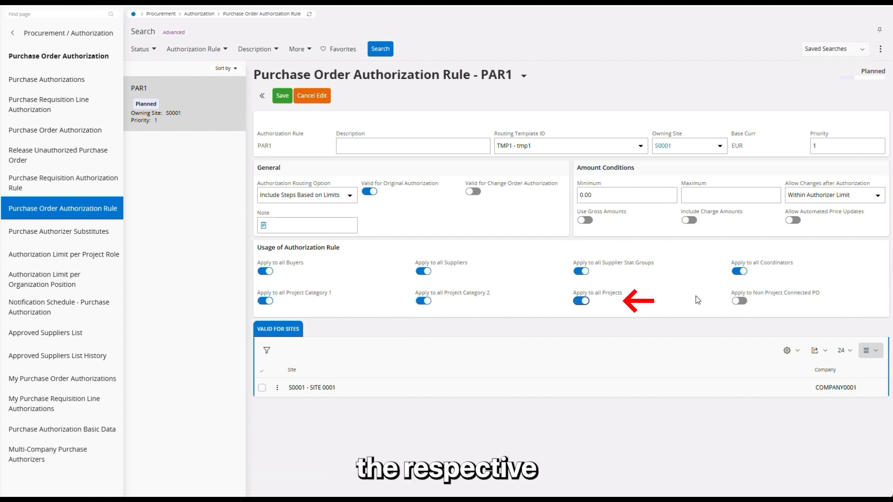
left_click(743, 302)
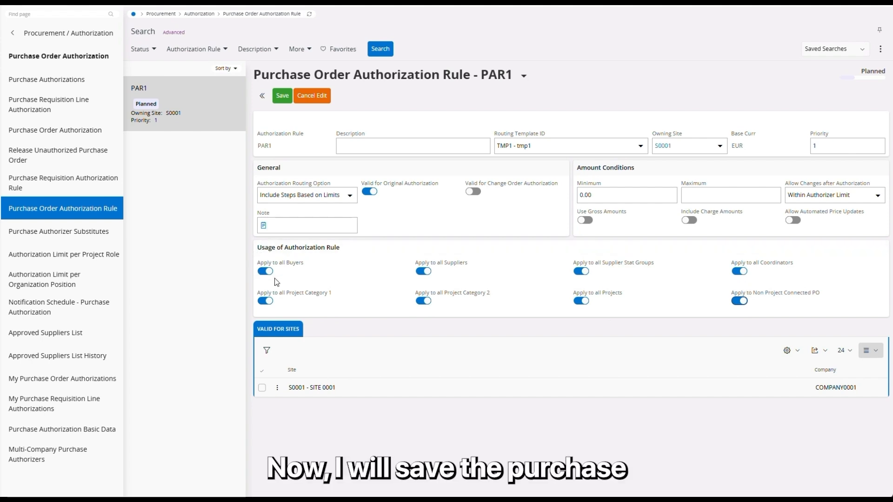
left_click(275, 93)
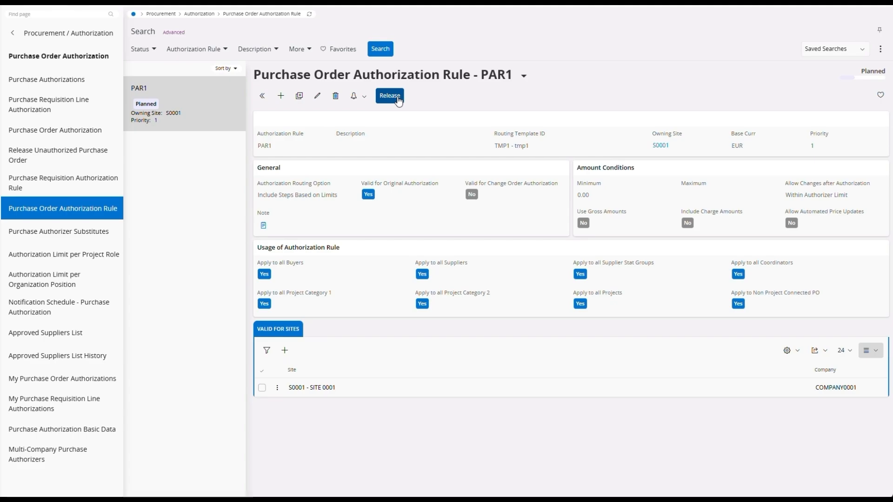
left_click(399, 100)
left_click(470, 158)
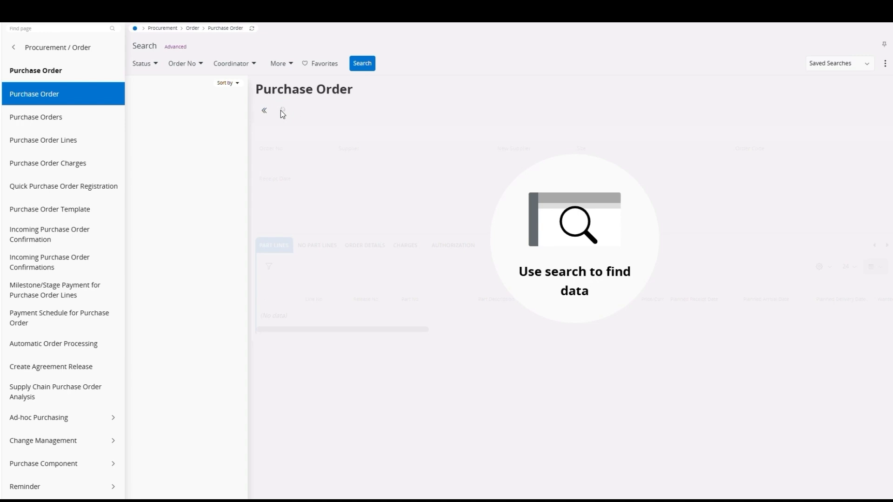
Step: Create a new purchase order for supplier 0001 SUPPLIER at site S0001 and save it
left_click(281, 111)
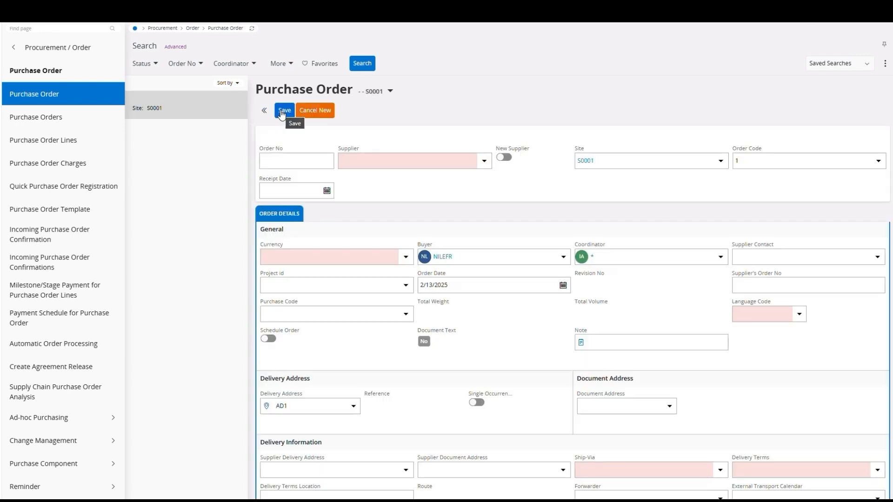
left_click(382, 161)
type("00q")
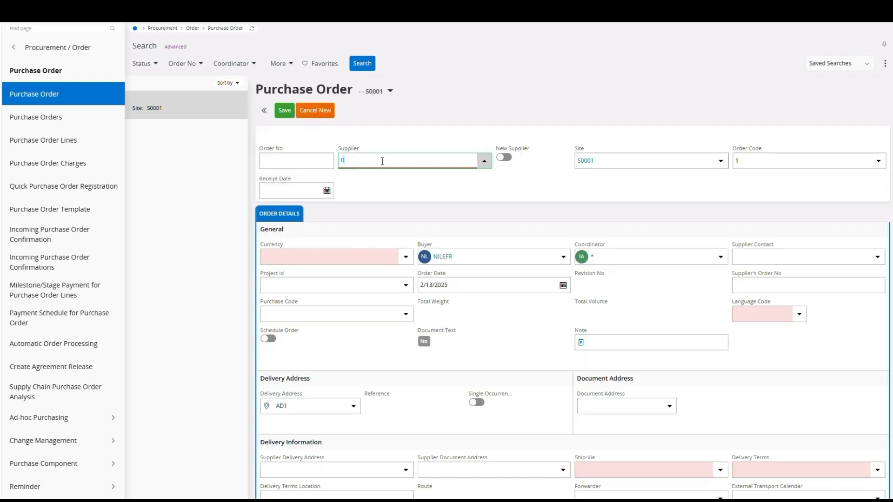
key("BackSpace")
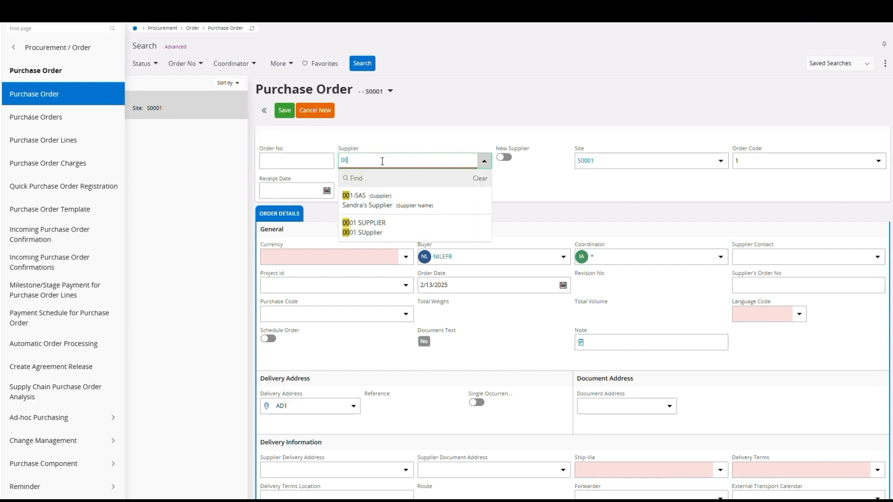
left_click(439, 235)
left_click(285, 110)
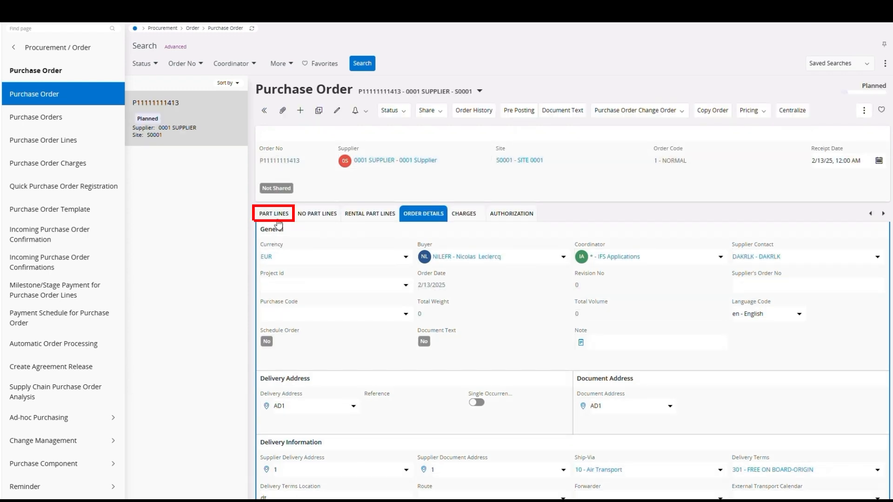
Step: Add a part line for TIRE with quantity 100 to the new purchase order and save the line
left_click(274, 214)
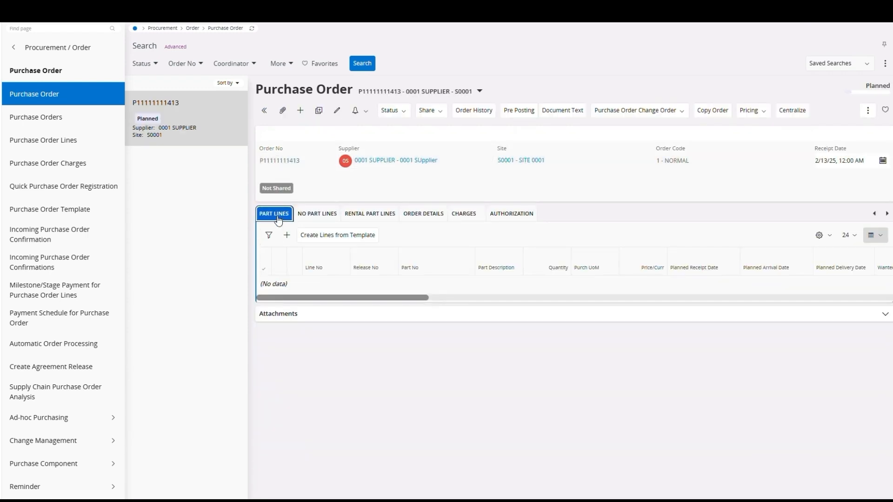
left_click(286, 236)
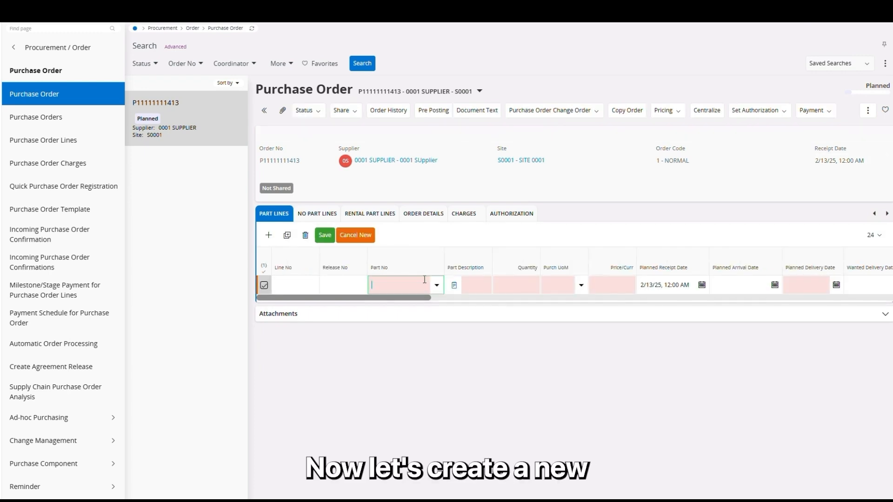
type("tire")
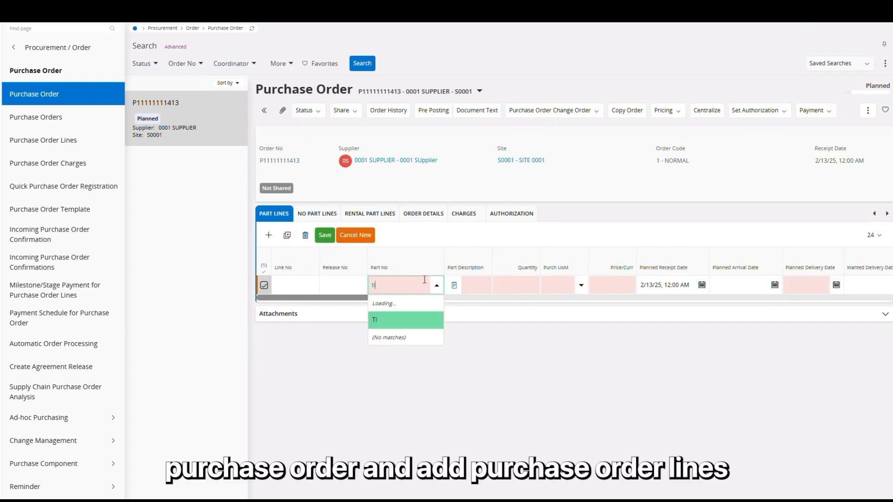
left_click(440, 353)
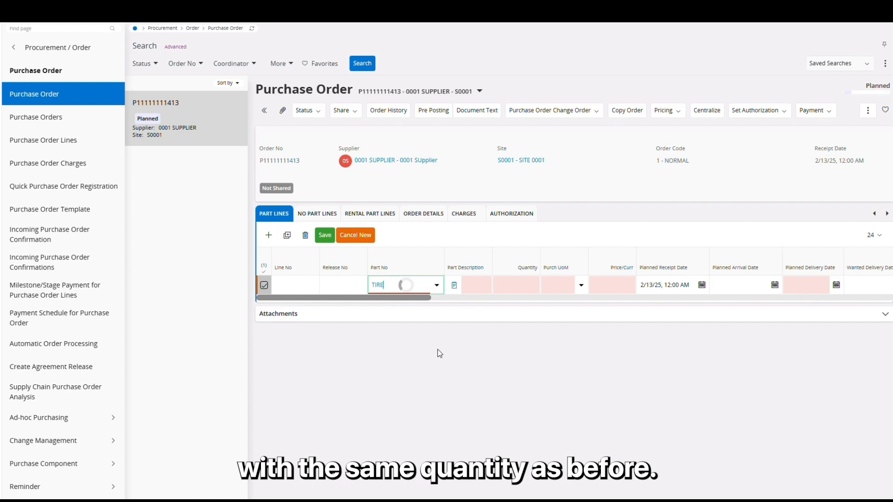
left_click(505, 289)
type("100")
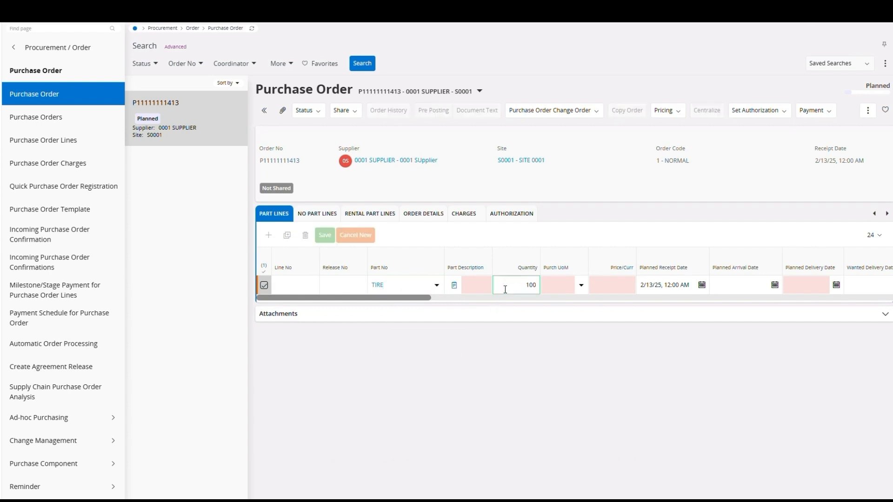
key("Tab")
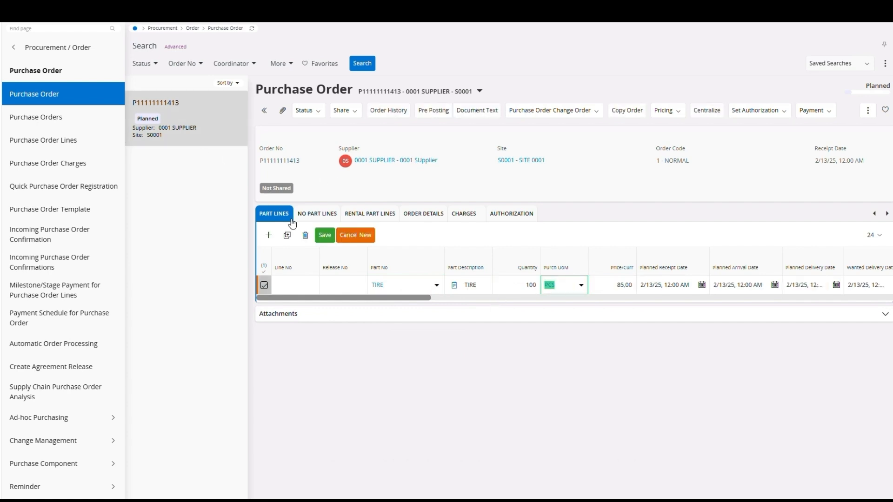
left_click(328, 235)
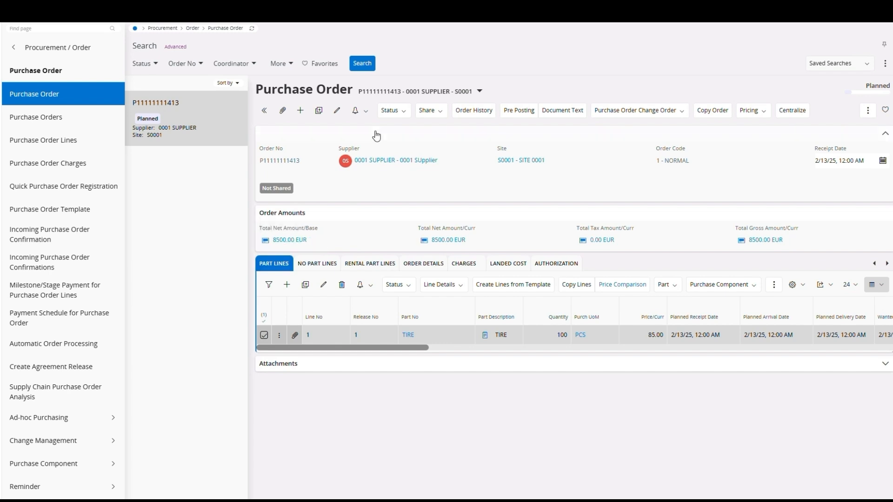
Step: Try to release the new purchase order for 0001 SUPPLIER
left_click(393, 114)
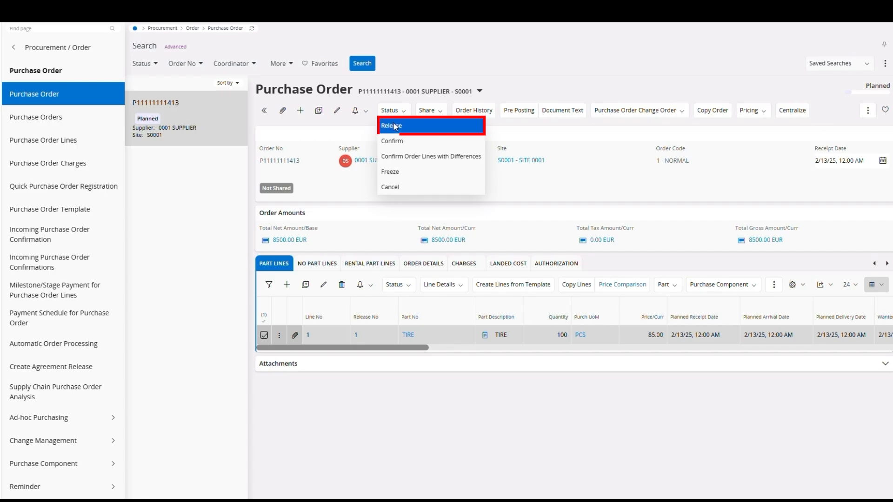
left_click(395, 125)
left_click(466, 170)
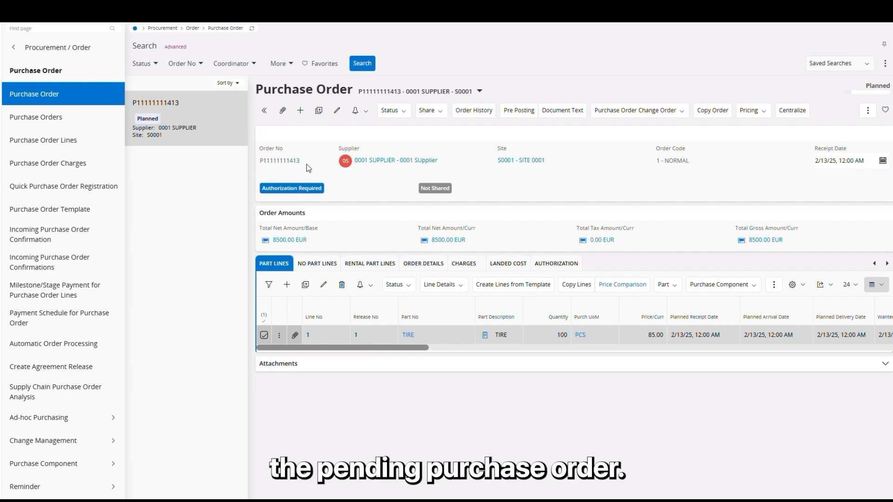
Step: Find the Purchase Order Authorization page and authorize the newly created TIRE purchase order
left_click(69, 28)
type("p")
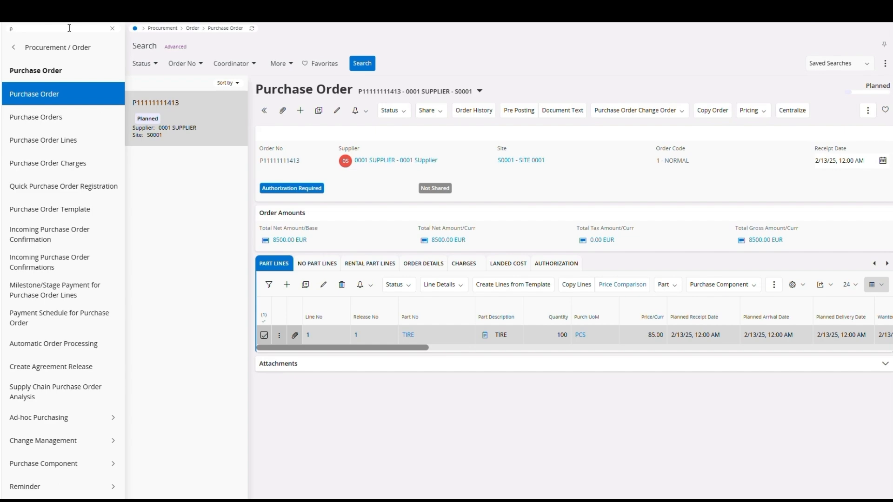
type("ur or")
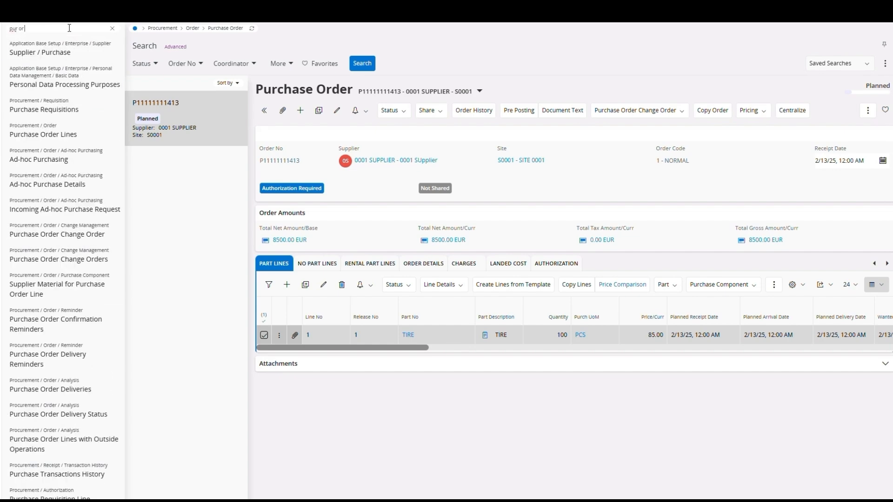
type(" a")
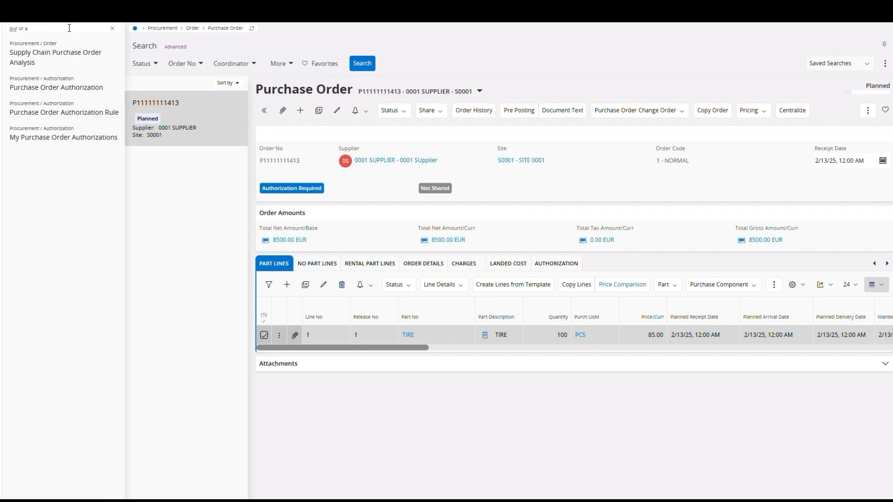
left_click(57, 87)
left_click(140, 197)
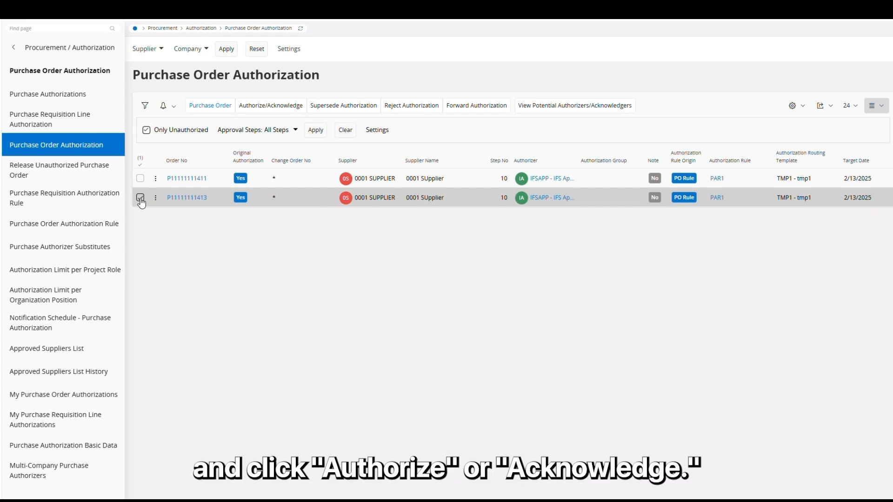
left_click(255, 114)
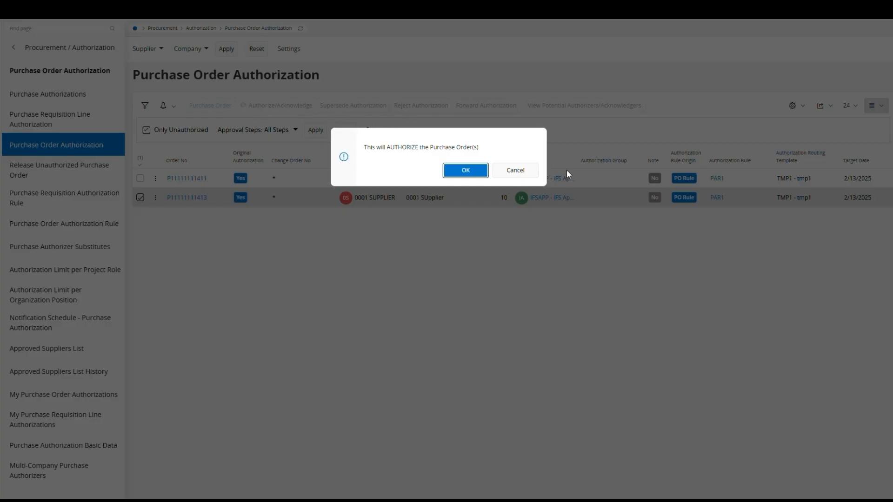
left_click(471, 171)
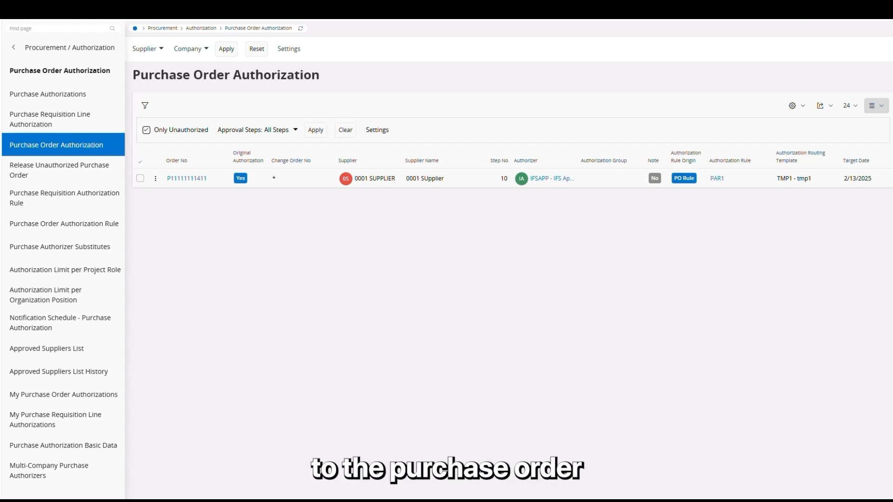
Step: Return to the authorized purchase order, refresh it and release it again
left_click(400, 6)
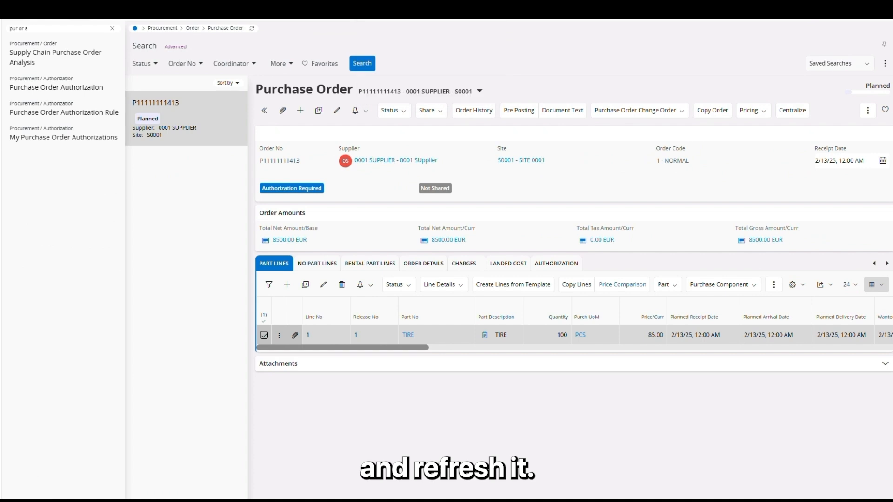
left_click(252, 29)
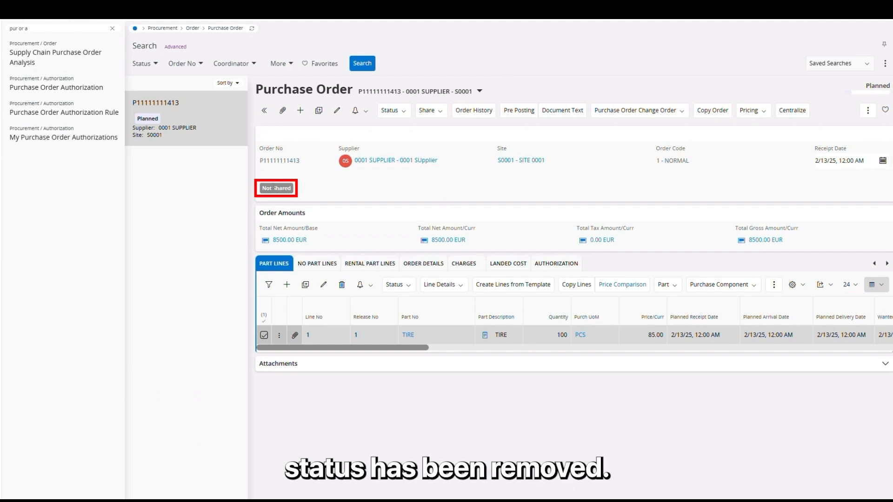
left_click(404, 111)
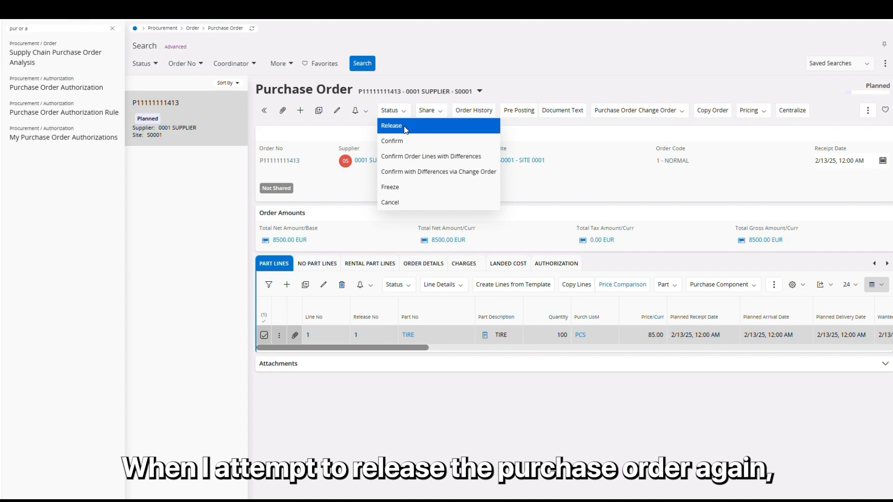
left_click(405, 126)
left_click(457, 170)
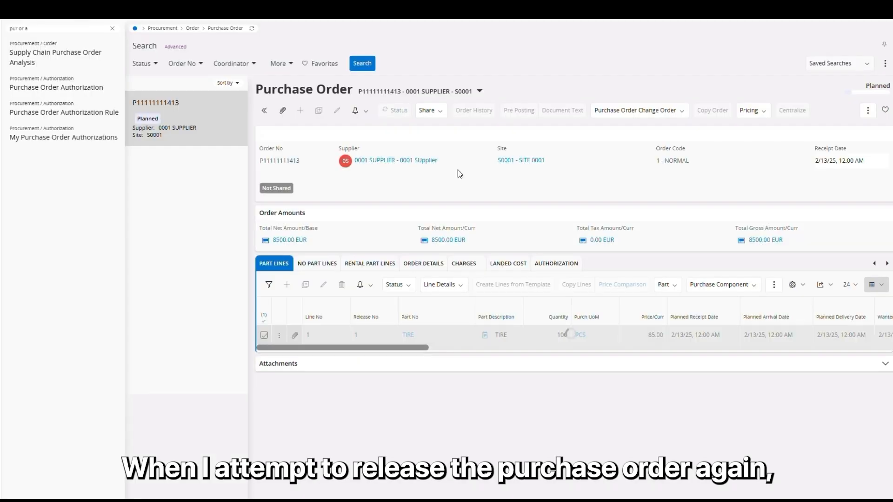